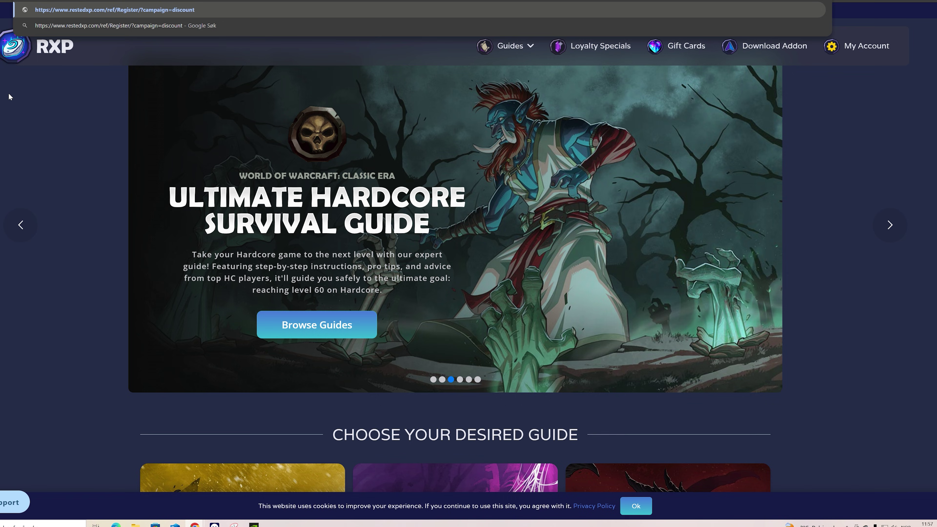
Load the referral link so the RestedXP discount applies, then show the Guides dropdown.
key("Return")
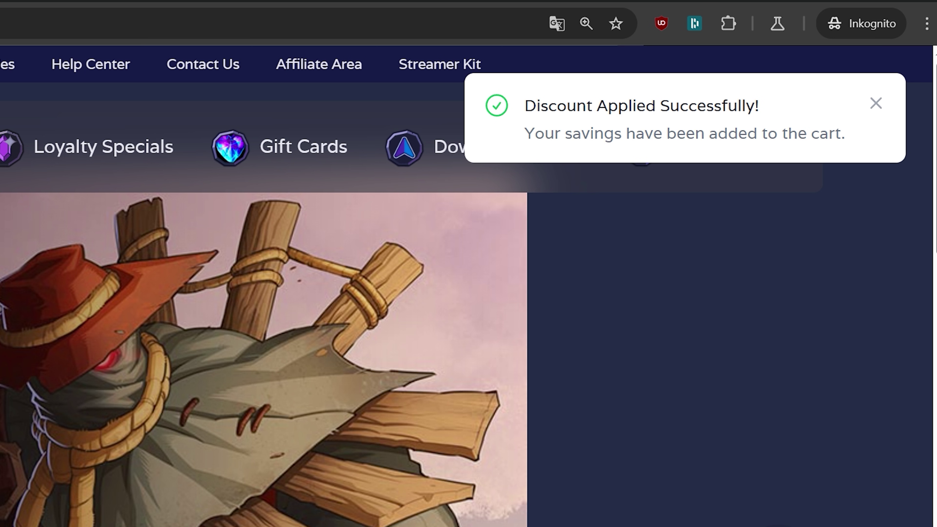
mouse_move(0, 152)
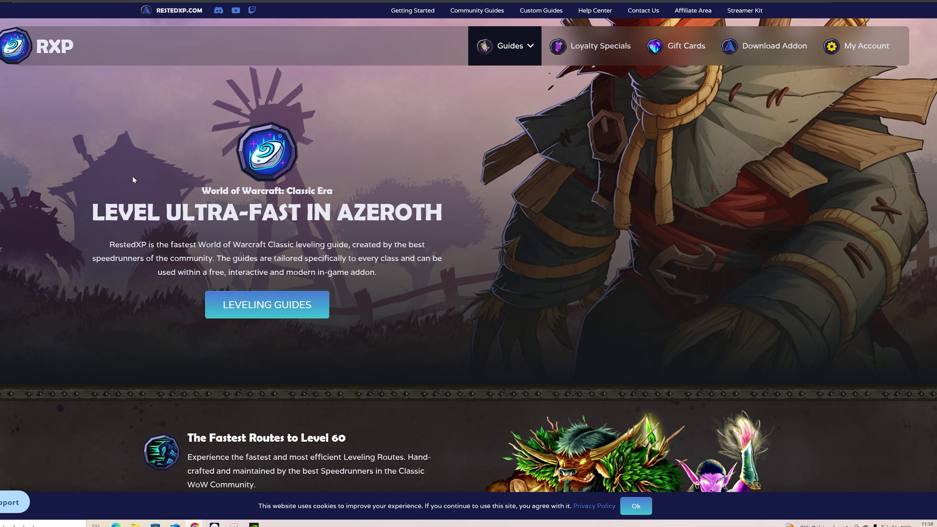
mouse_move(512, 46)
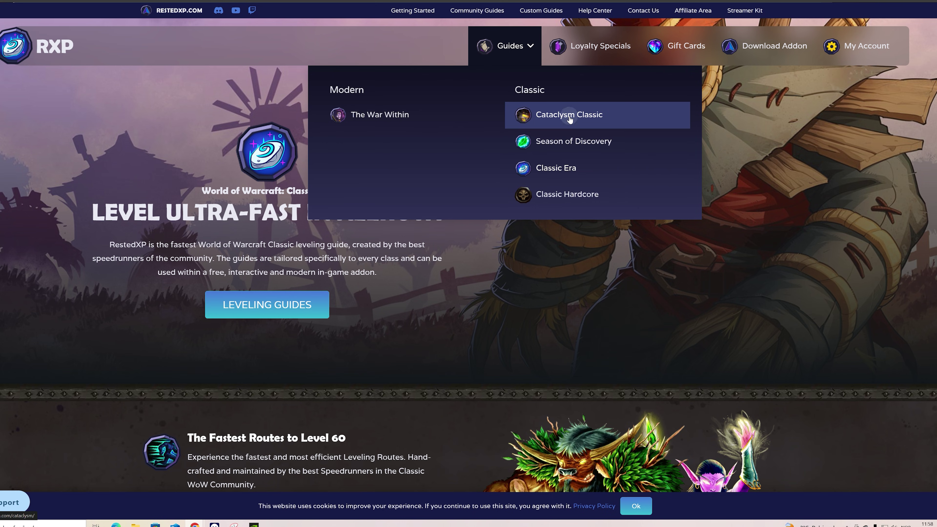
Add the Cataclysm Classic Both Faction Leveling Guide 1-85 to the cart and review checkout at $45.00.
left_click(570, 117)
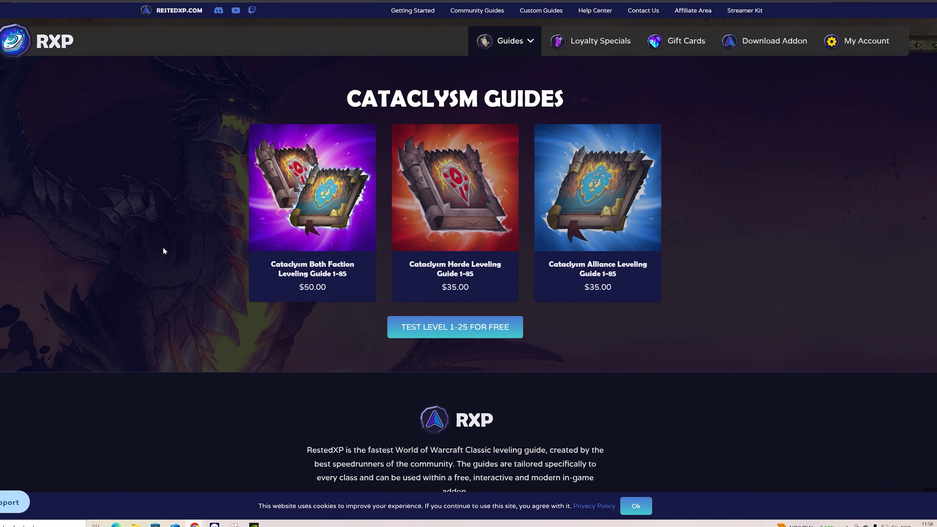
left_click(325, 290)
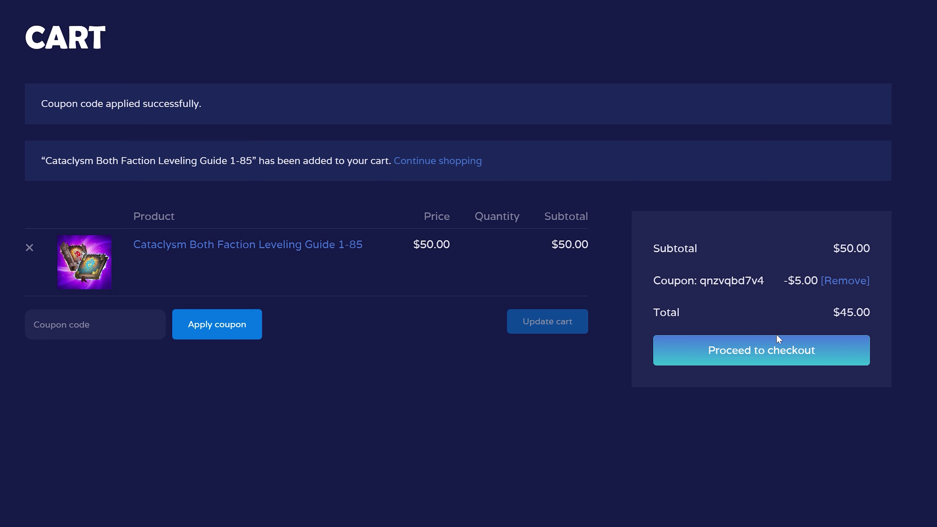
left_click(772, 359)
scroll(43, 344, "down", 5)
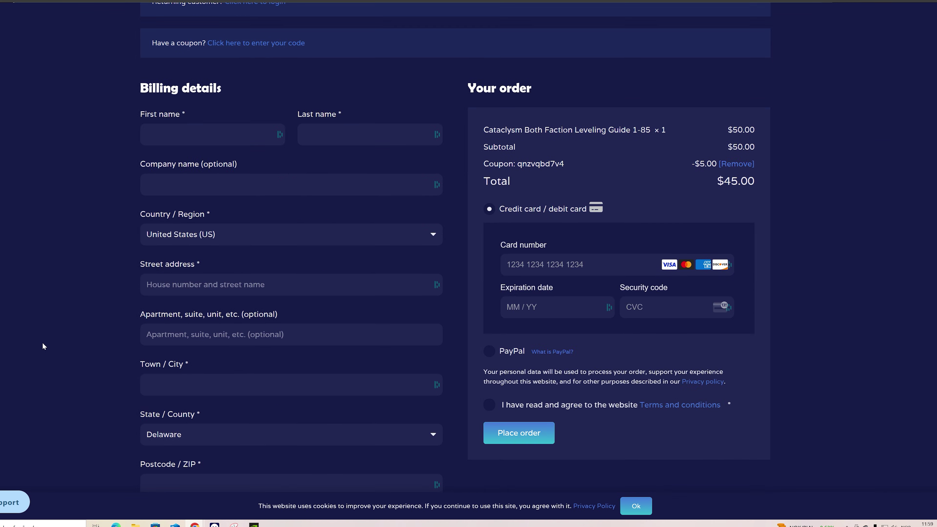
scroll(32, 323, "down", 3)
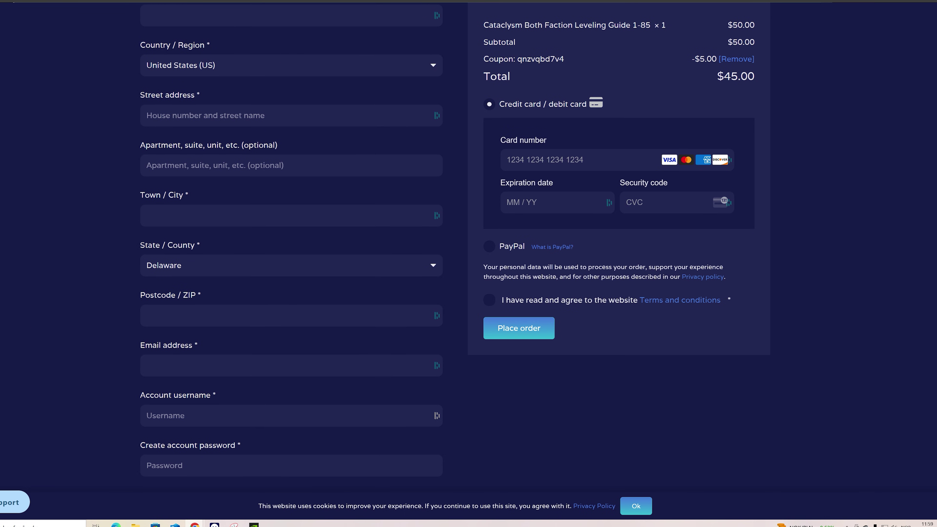
scroll(600, 432, "up", 1)
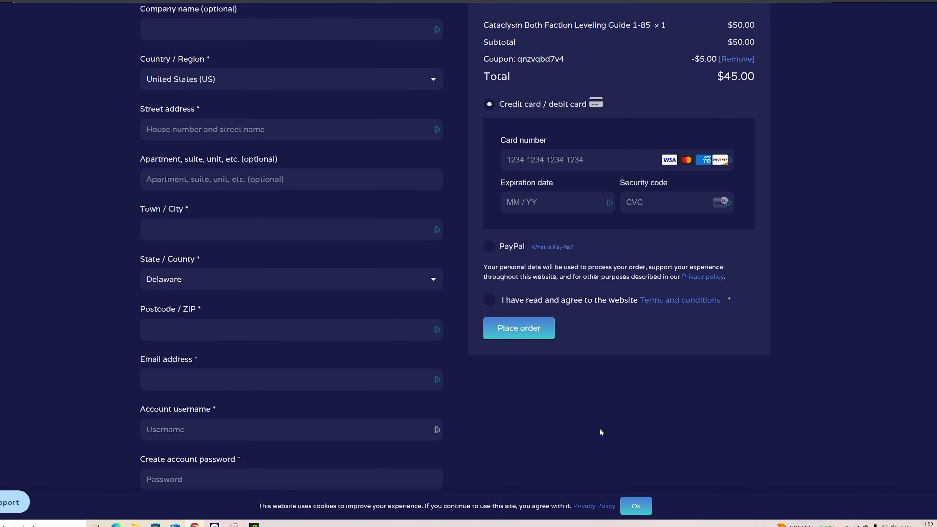
scroll(600, 432, "up", 1)
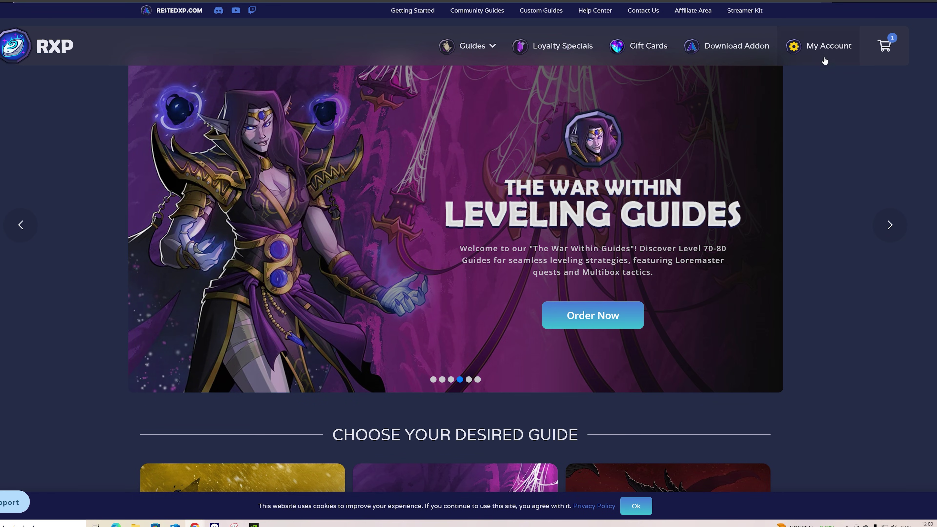
Export the WotLK Alliance Complete Guide 1-80 from My Account Downloads and save the text file.
left_click(827, 45)
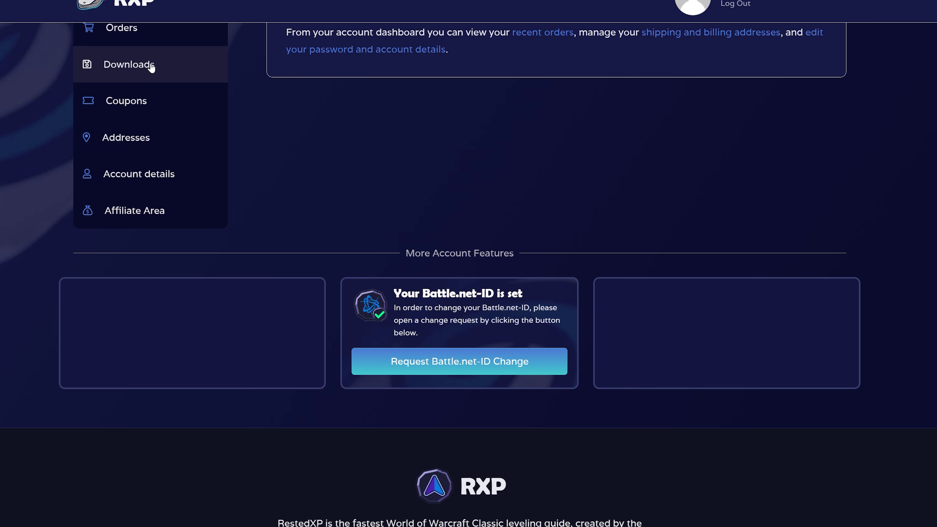
left_click(151, 68)
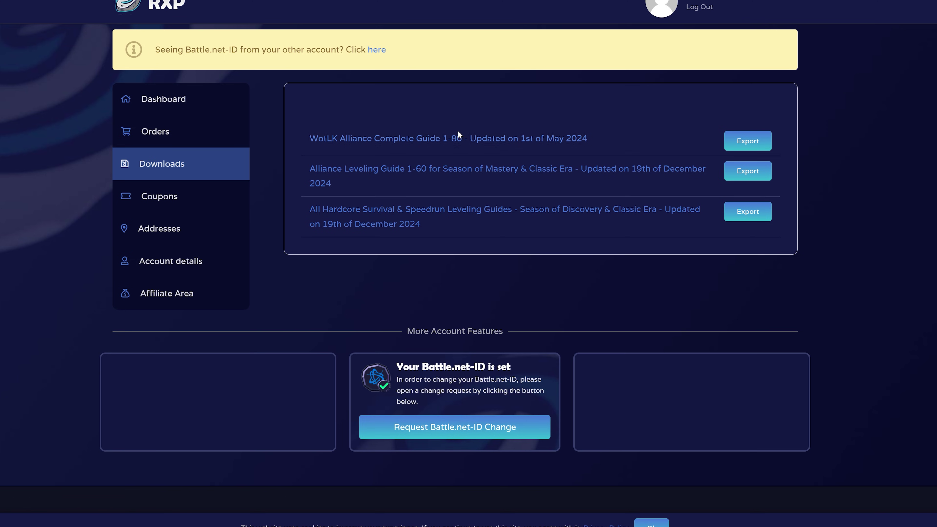
left_click(761, 142)
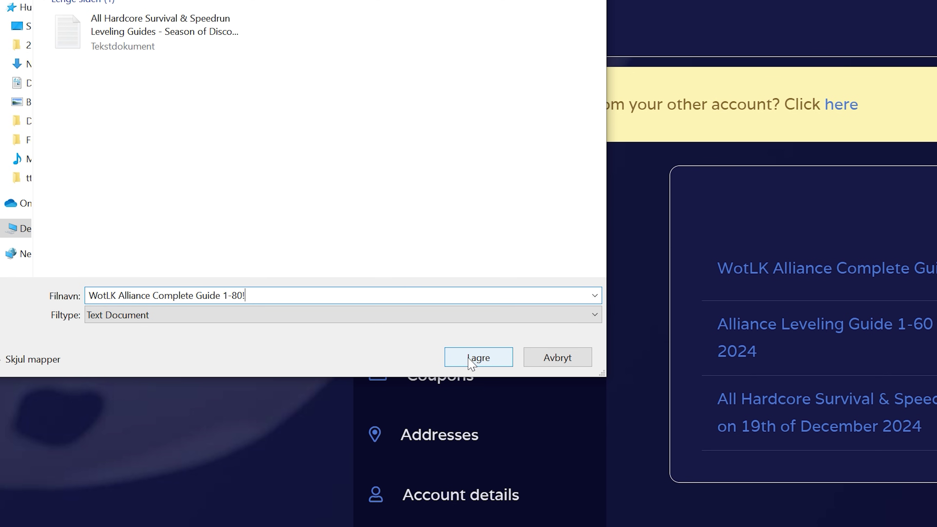
left_click(477, 357)
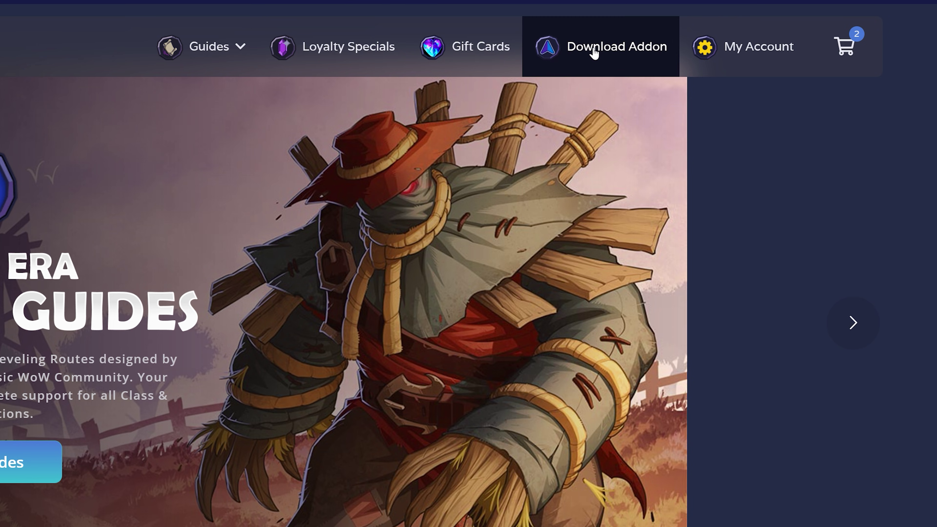
Go to the Download Addon page and scroll through it.
left_click(605, 48)
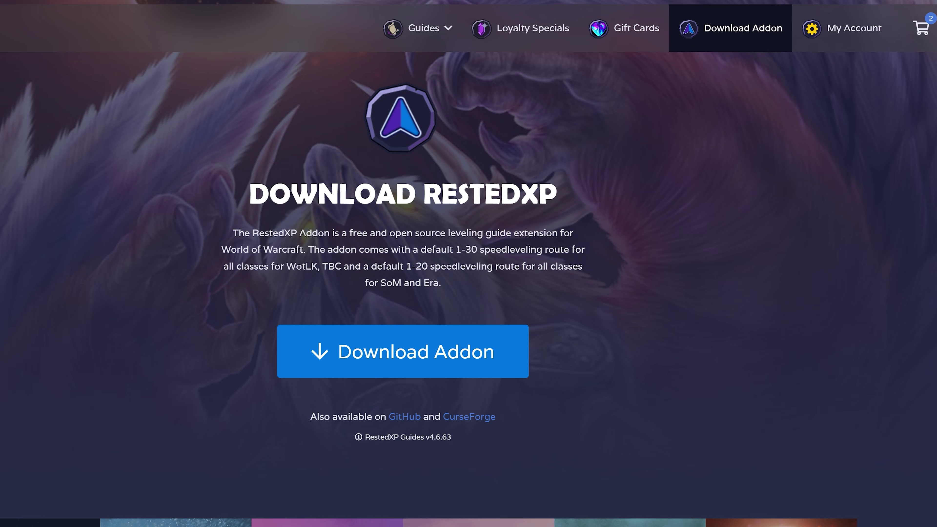
scroll(468, 263, "down", 3)
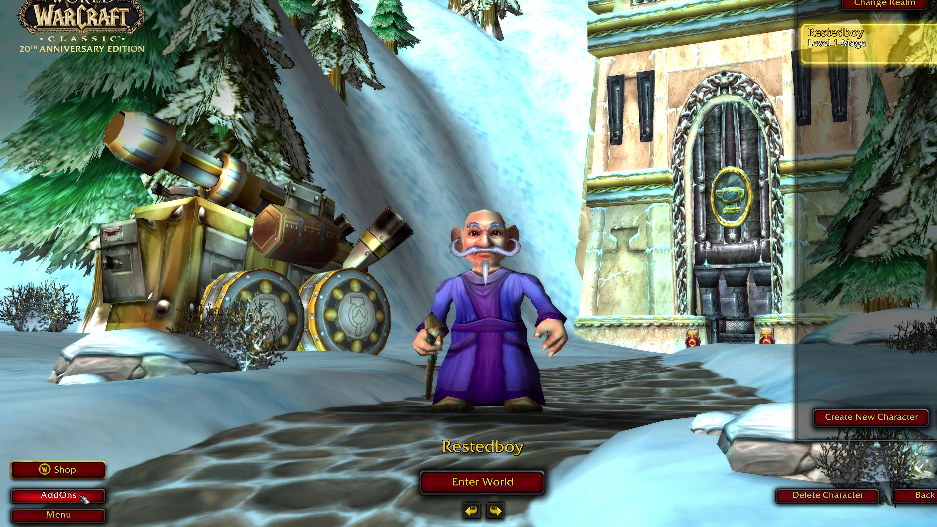
Tick RestedXP Guides in the character screen's AddOn list and confirm with Okay.
left_click(84, 498)
scroll(491, 299, "down", 10)
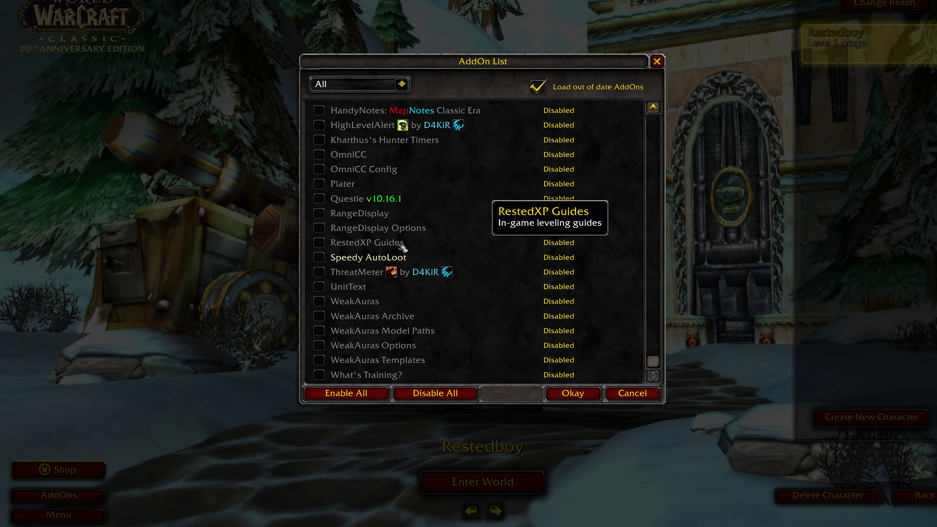
left_click(319, 242)
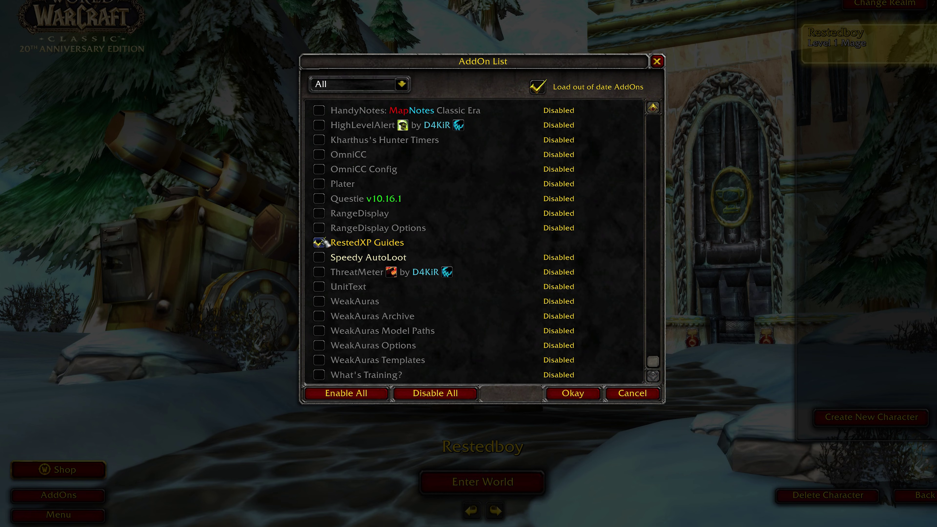
left_click(591, 396)
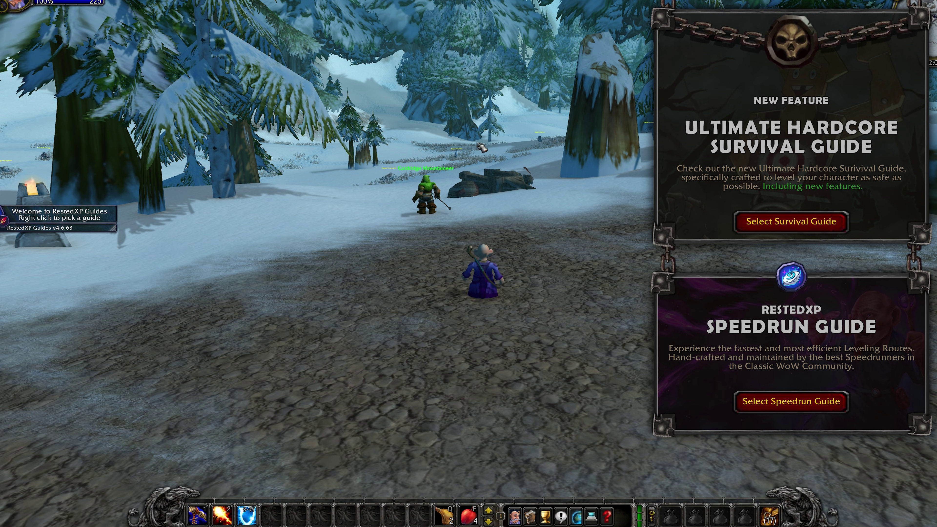
Move the RestedXP welcome panel aside and choose Import guide from its right-click menu.
left_click_drag(45, 231, 228, 262)
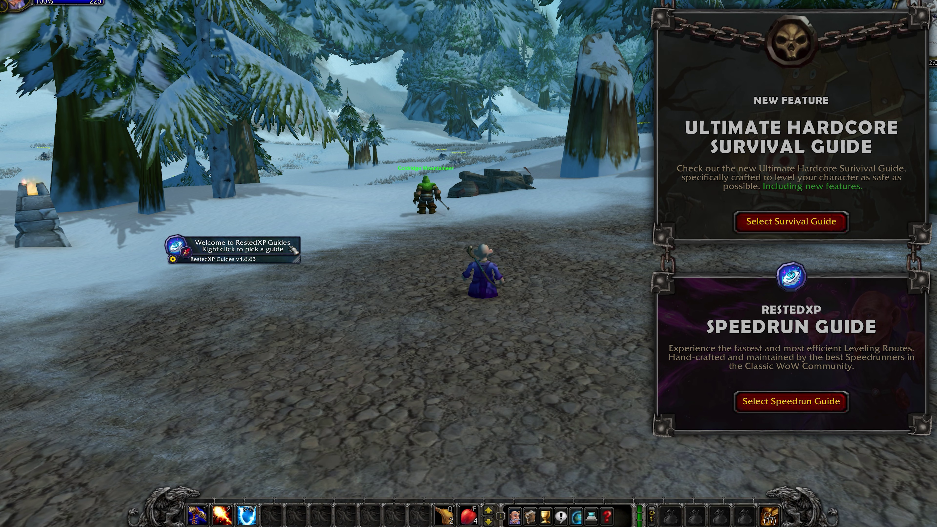
right_click(251, 250)
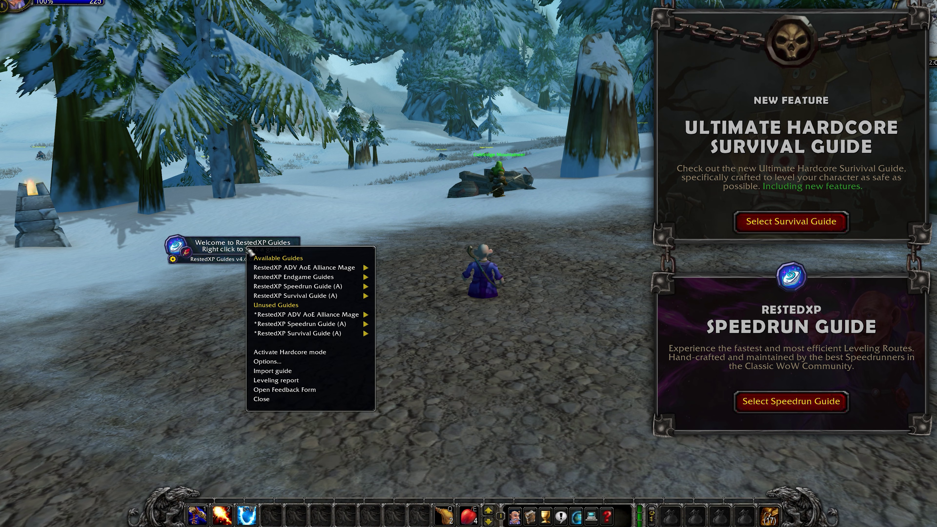
left_click(313, 375)
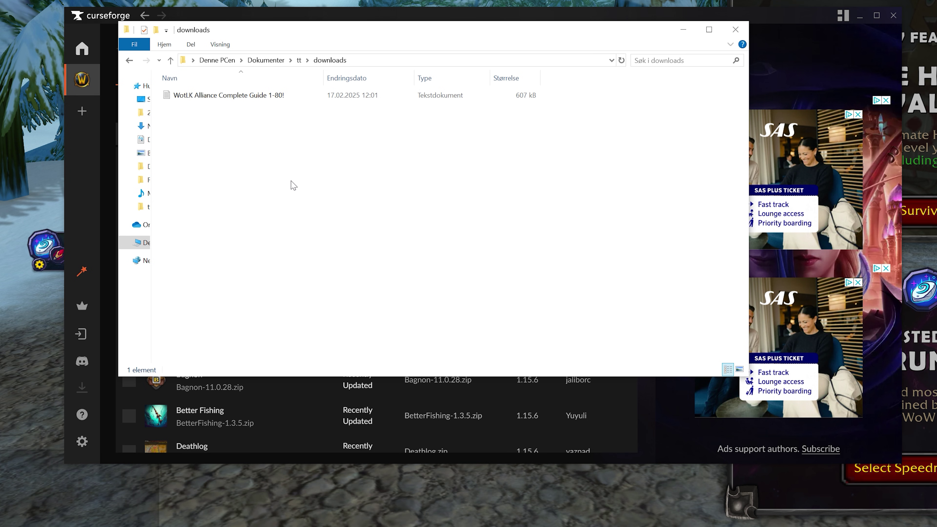
Open the WotLK Alliance guide file in Notepad, copy all its text, and return to the game.
double_click(228, 95)
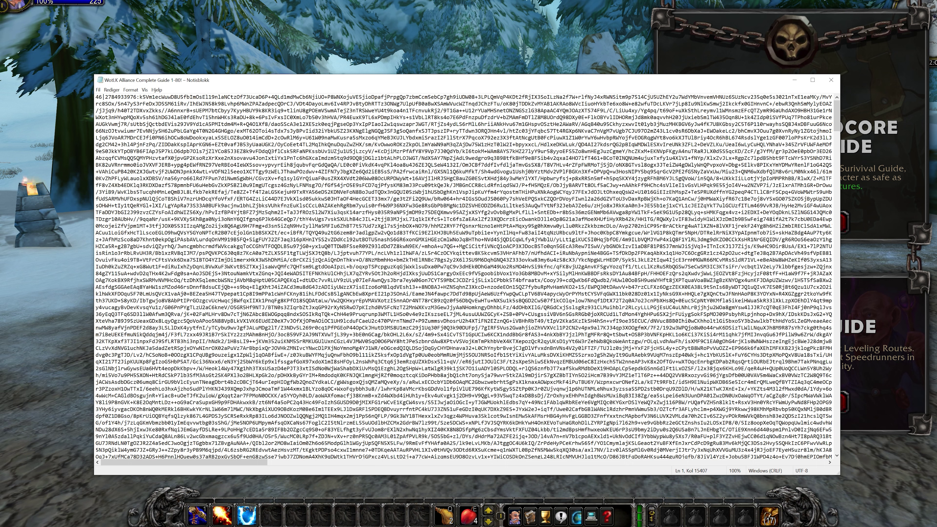
key("ctrl+a")
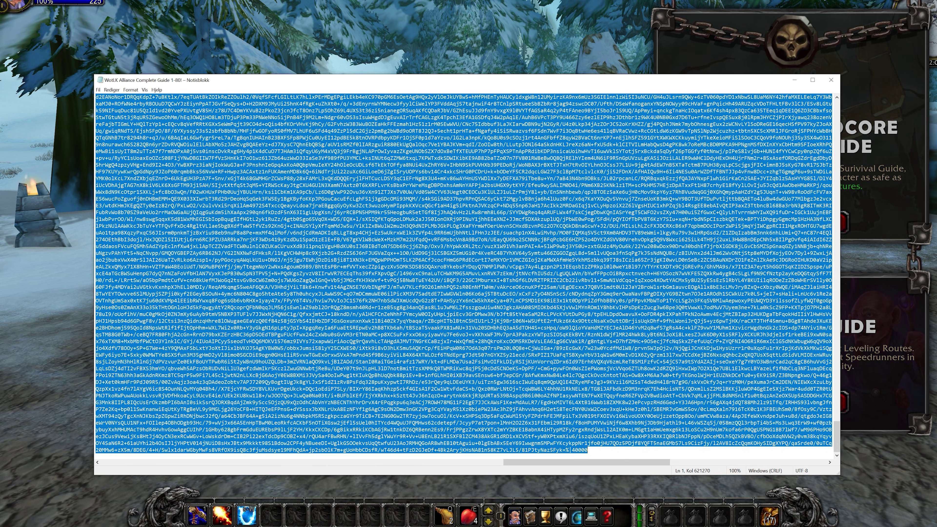
key("alt+Tab")
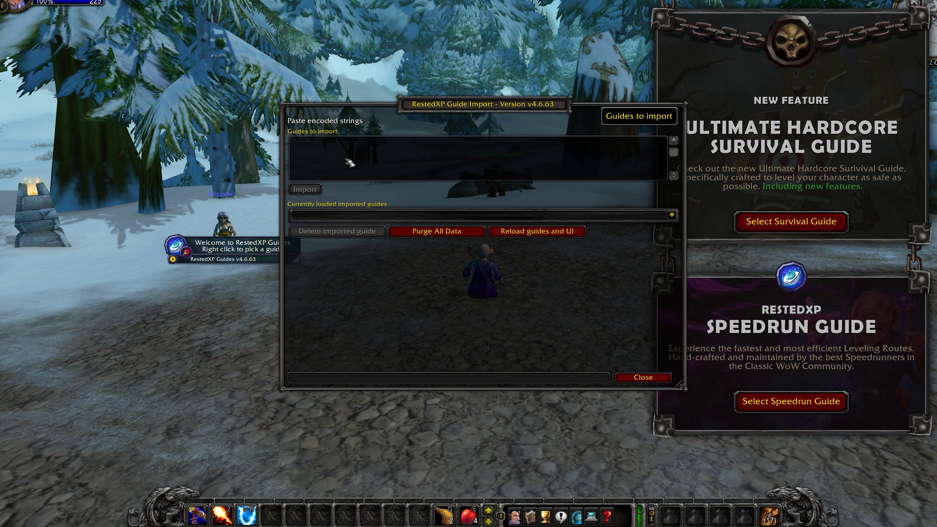
Paste the encoded guide string, import all 46 guides, and close the import window.
key("ctrl+v")
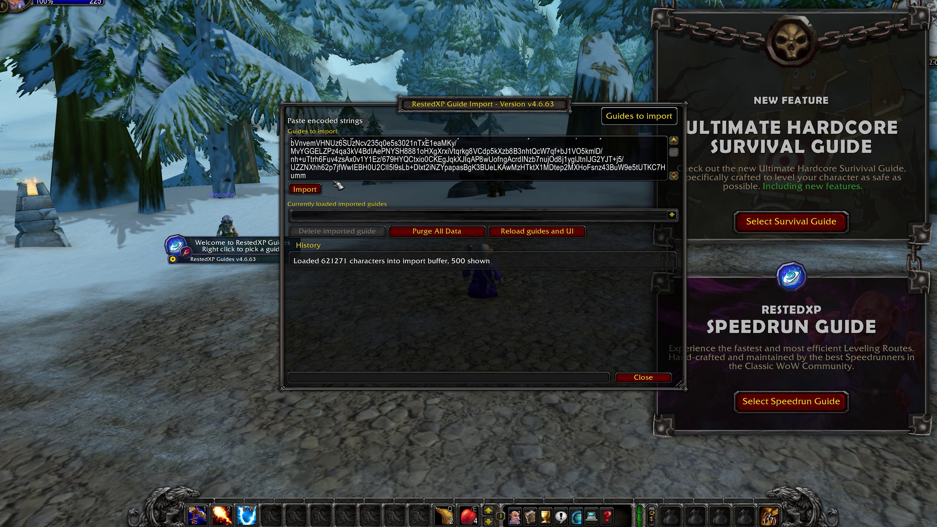
left_click(306, 190)
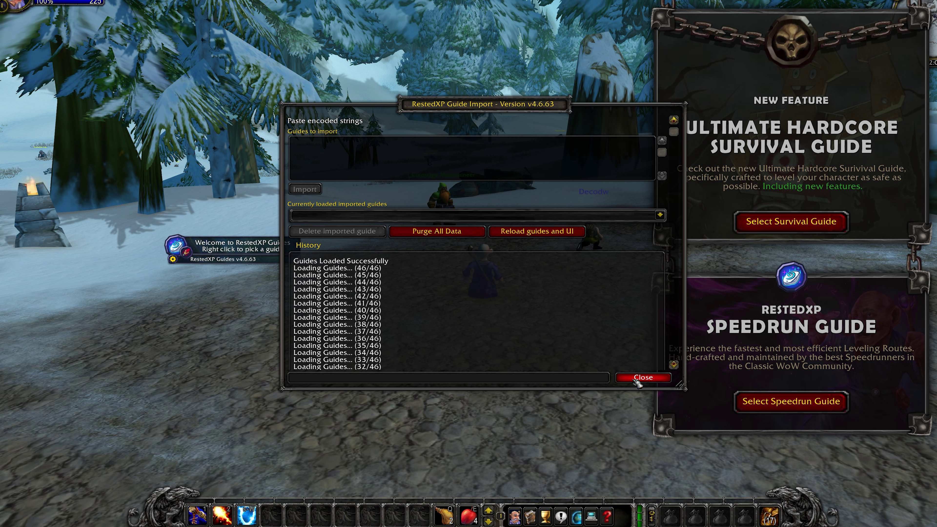
left_click(641, 377)
Load RestedXP Survival Guide (A) > RXP Survival Guide 1-20 > 1-6 Coldridge Valley from the RestedXP menu.
right_click(260, 251)
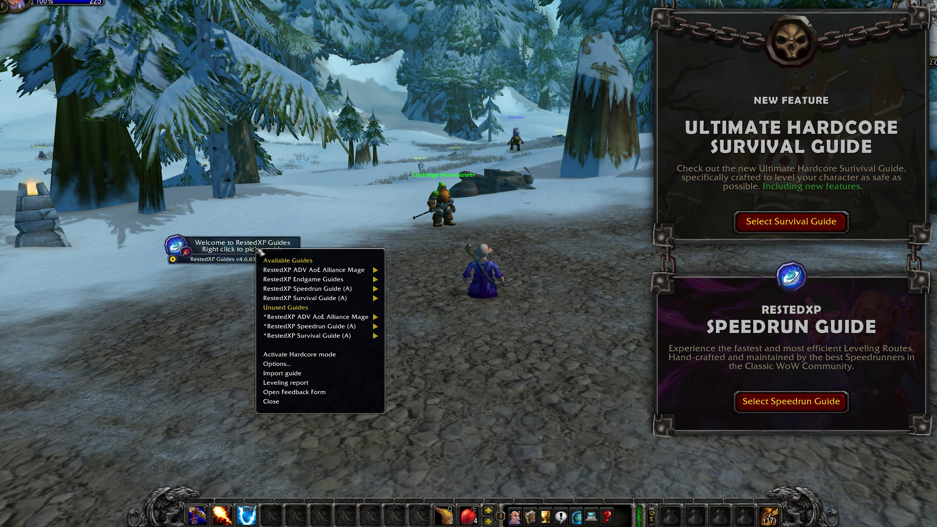
mouse_move(271, 270)
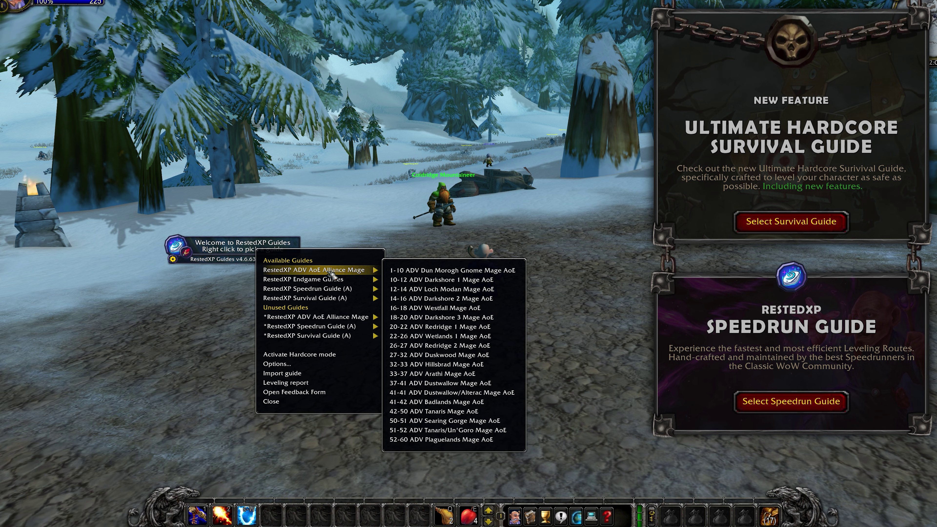
mouse_move(329, 290)
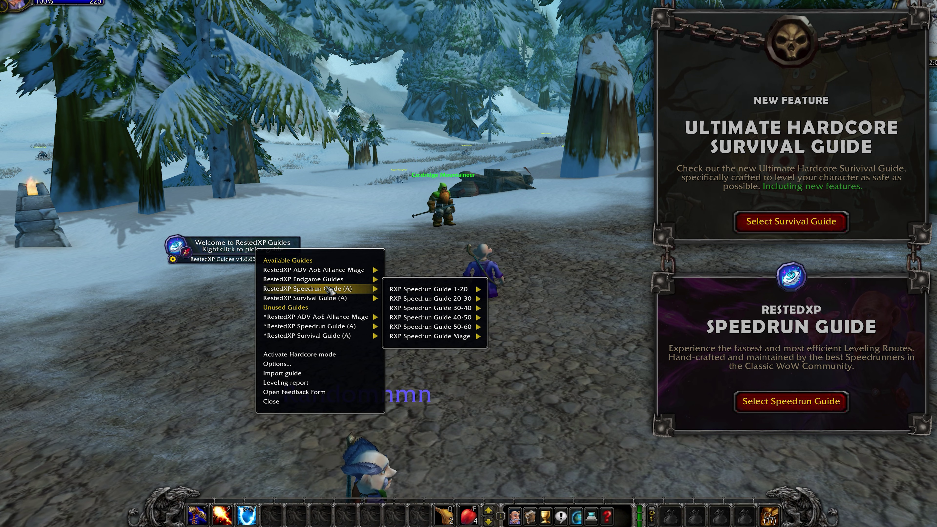
right_click(230, 244)
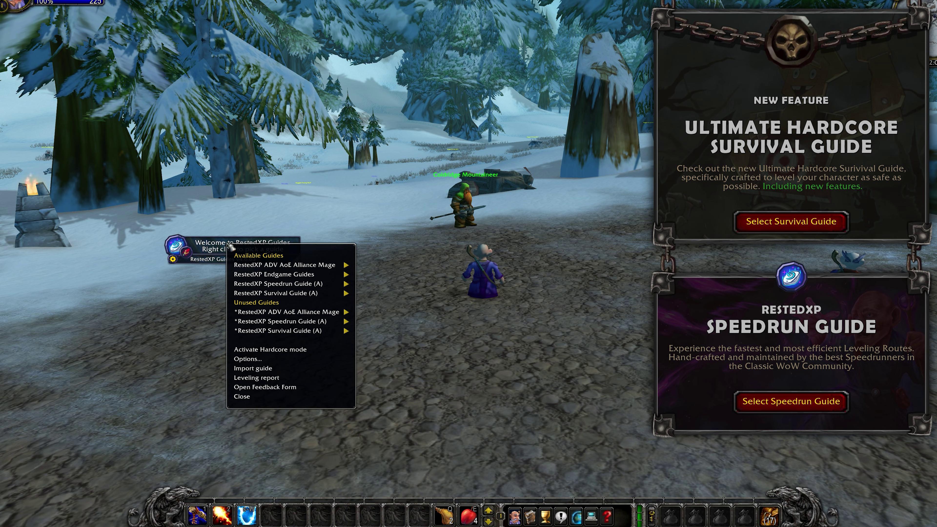
mouse_move(253, 266)
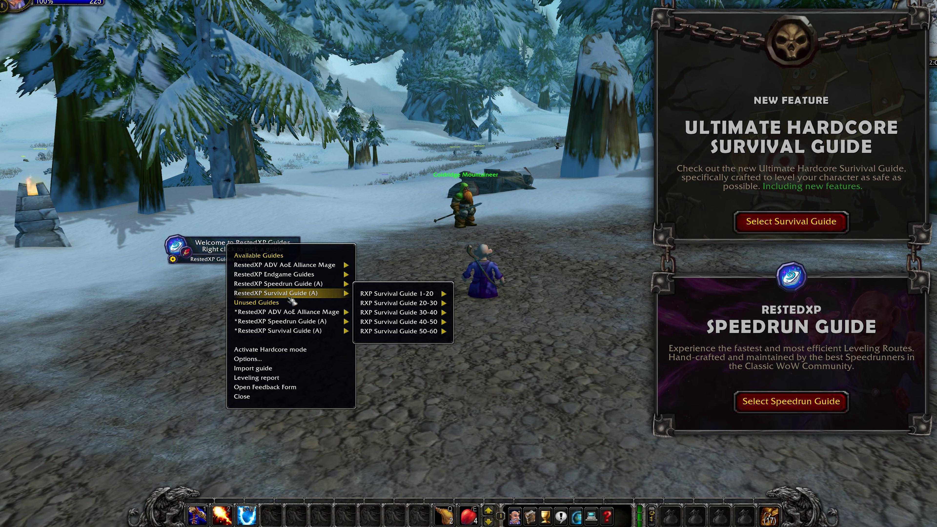
mouse_move(309, 315)
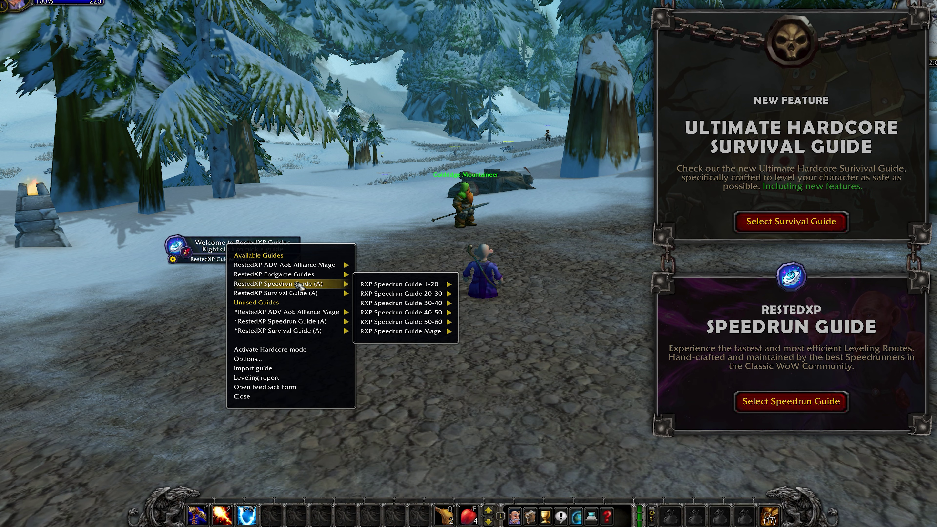
mouse_move(298, 265)
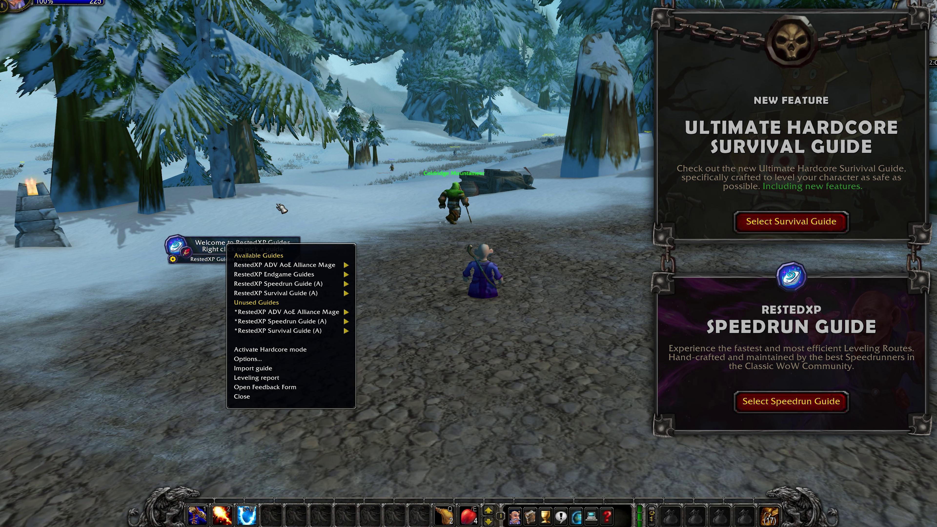
right_click(242, 252)
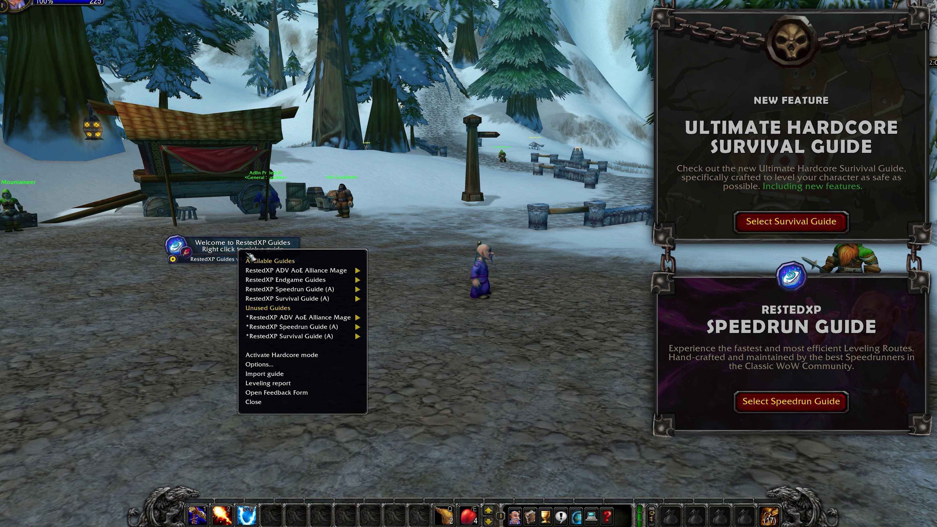
mouse_move(408, 298)
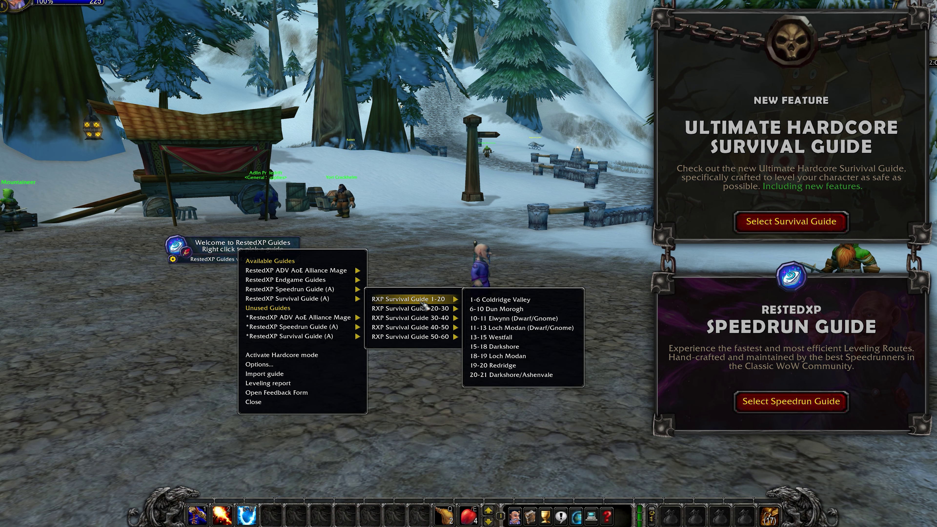
left_click(612, 300)
left_click_drag(409, 242, 258, 242)
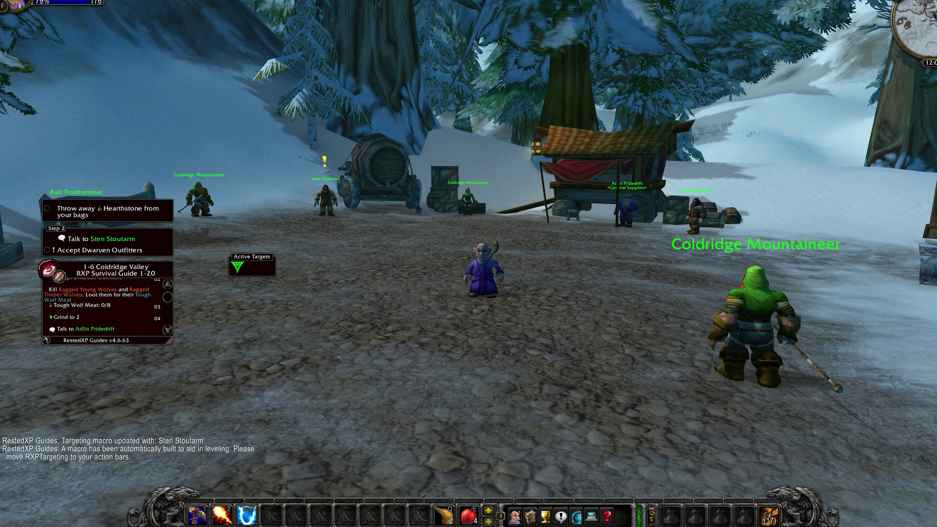